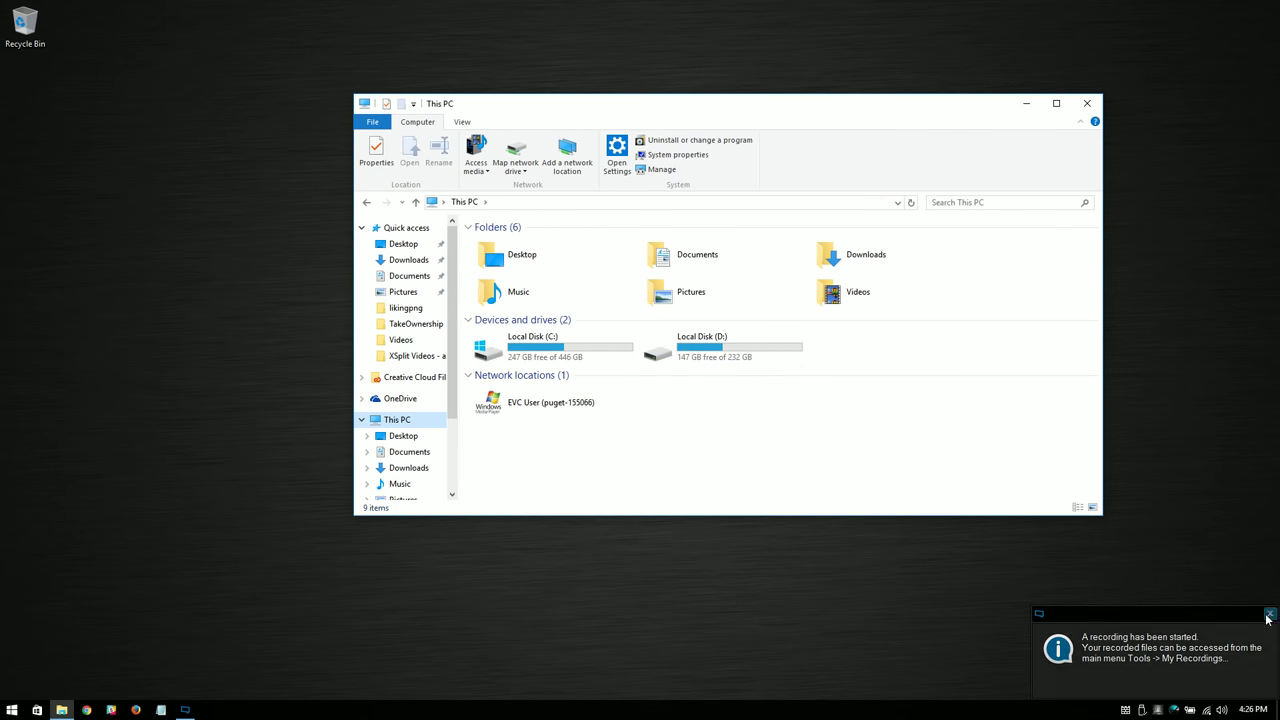
- Close the This PC File Explorer window, leaving only the empty desktop
{"action": "left_click", "coordinate": [1269, 612]}
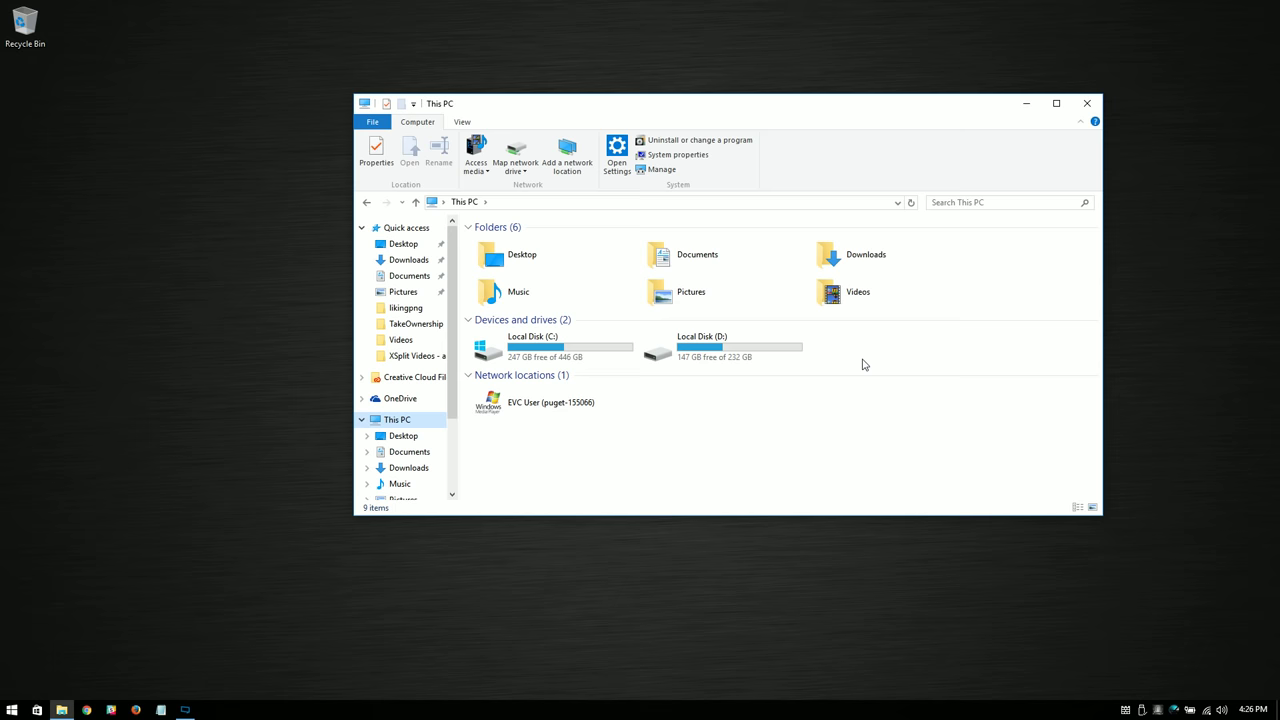
{"action": "left_click_drag", "start_coordinate": [955, 340], "coordinate": [862, 372]}
{"action": "left_click", "coordinate": [1087, 104]}
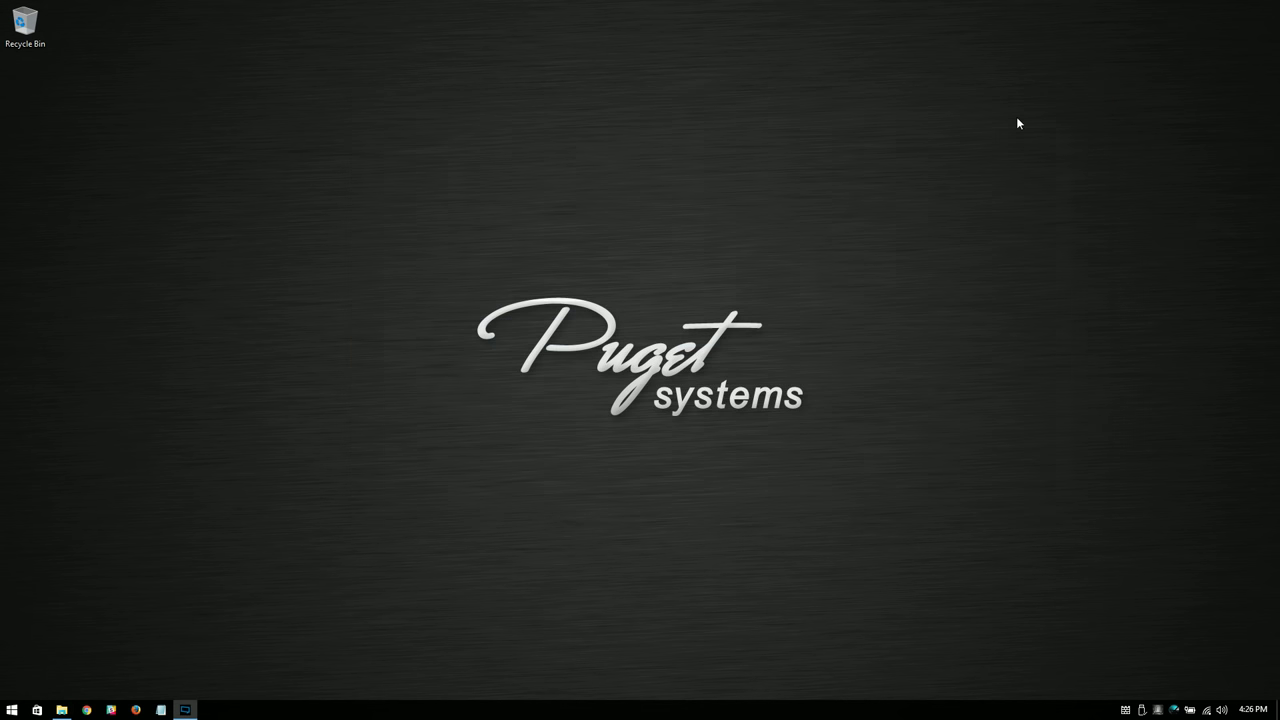
- Launch Disk Management from the Start button's Win+X power-user menu
{"action": "right_click", "coordinate": [6, 714]}
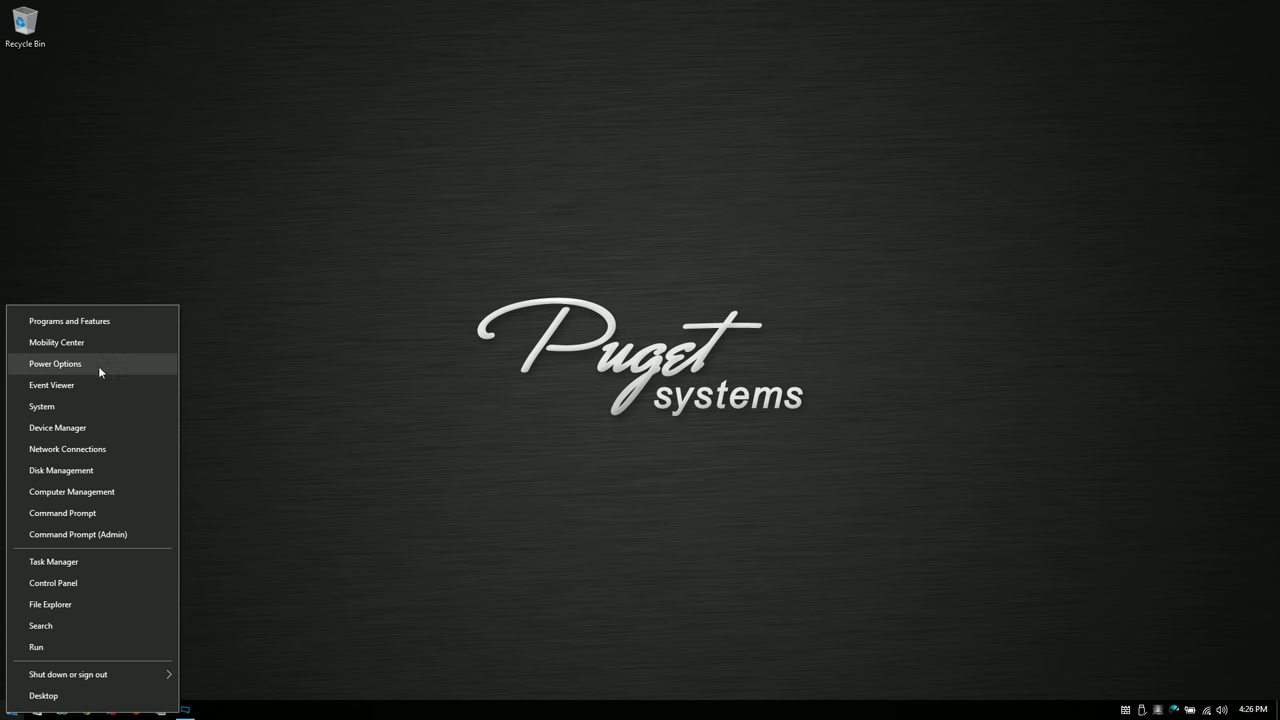
{"action": "left_click", "coordinate": [73, 472]}
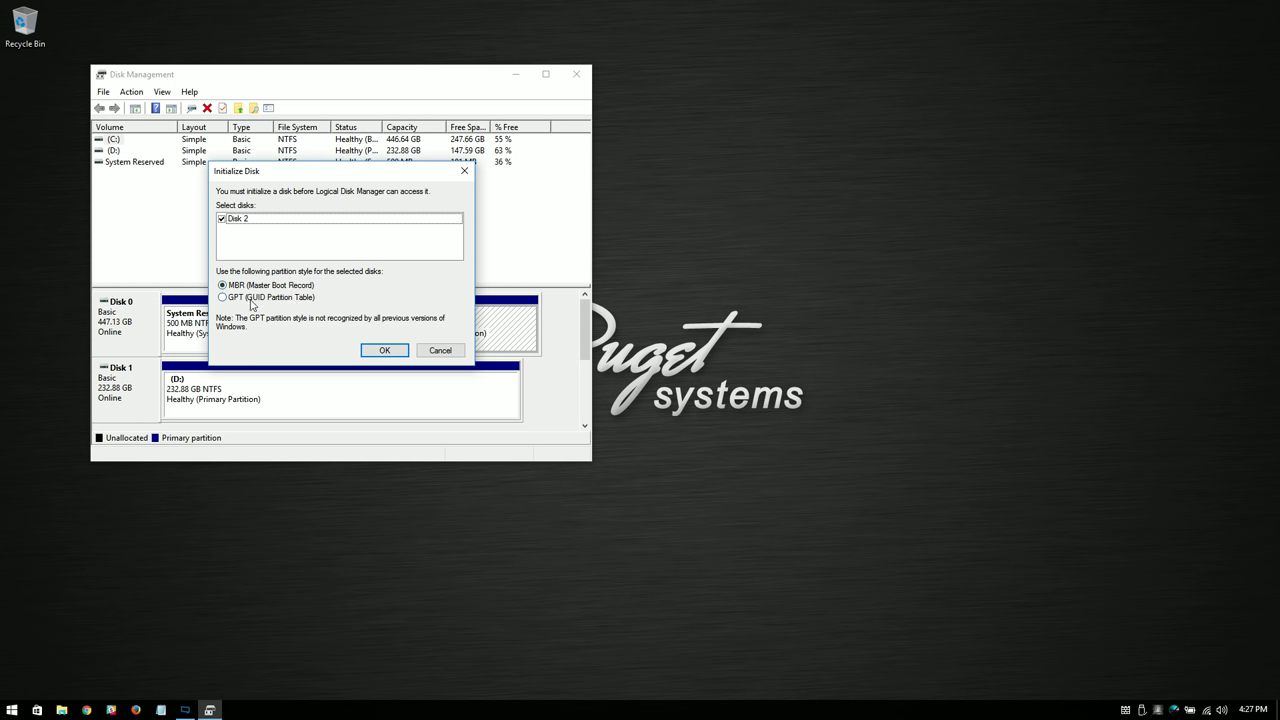
- Initialize Disk 2 with the MBR partition style rather than GPT
{"action": "left_click", "coordinate": [229, 302]}
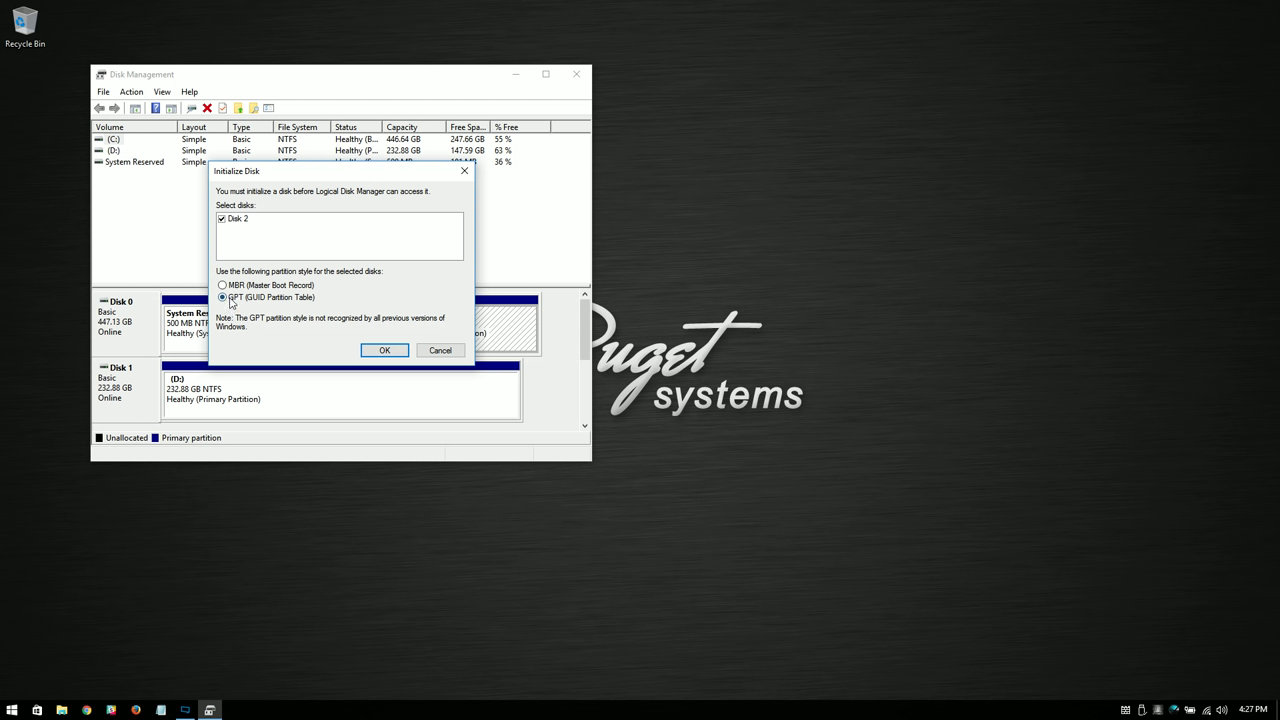
{"action": "left_click", "coordinate": [238, 289]}
{"action": "left_click", "coordinate": [385, 351]}
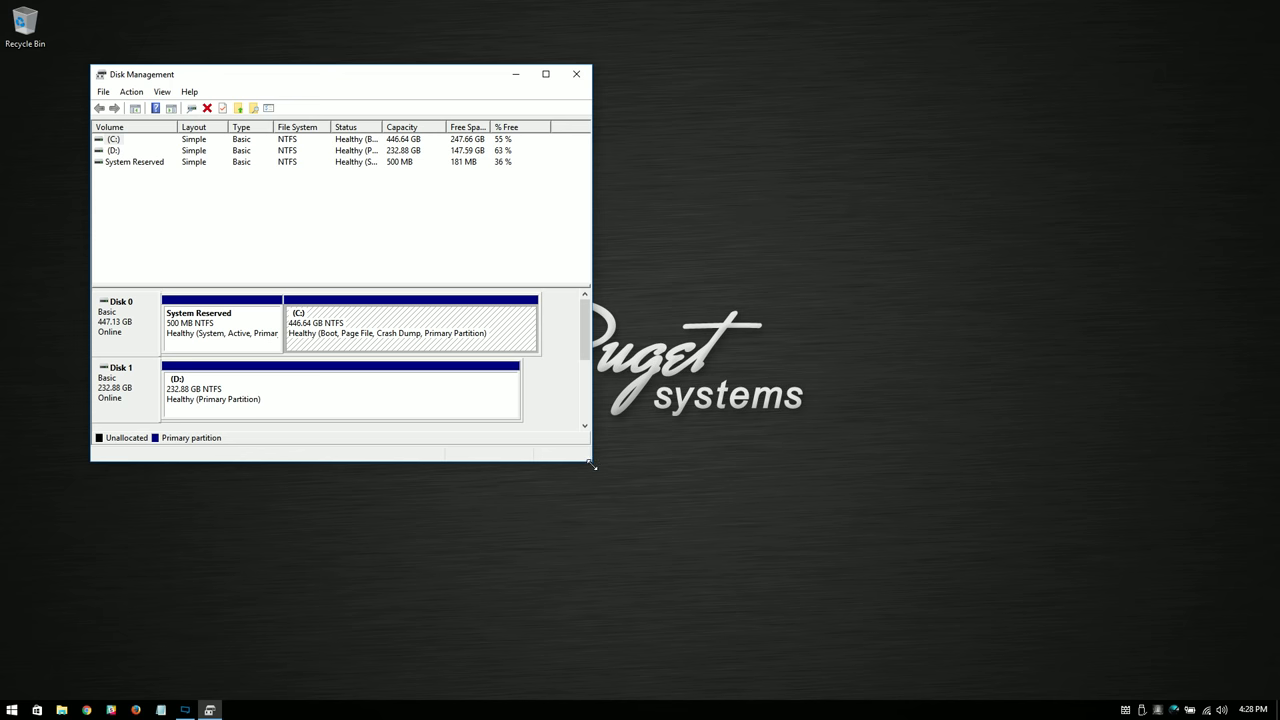
- Enlarge the Disk Management window to reveal Disk 2's 1678.02 GB of unallocated space
{"action": "left_click_drag", "start_coordinate": [590, 463], "coordinate": [782, 584]}
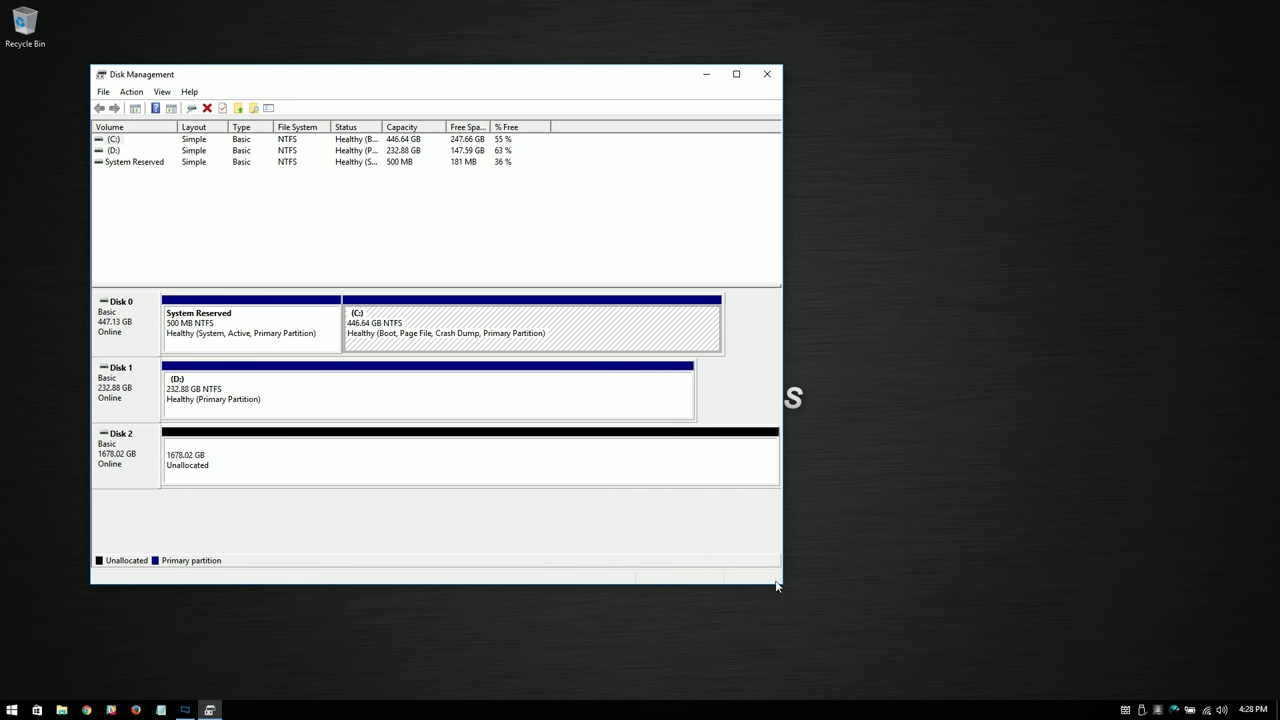
- Start a new simple volume on Disk 2 using the full 1718293 MB with drive letter E
{"action": "right_click", "coordinate": [292, 447]}
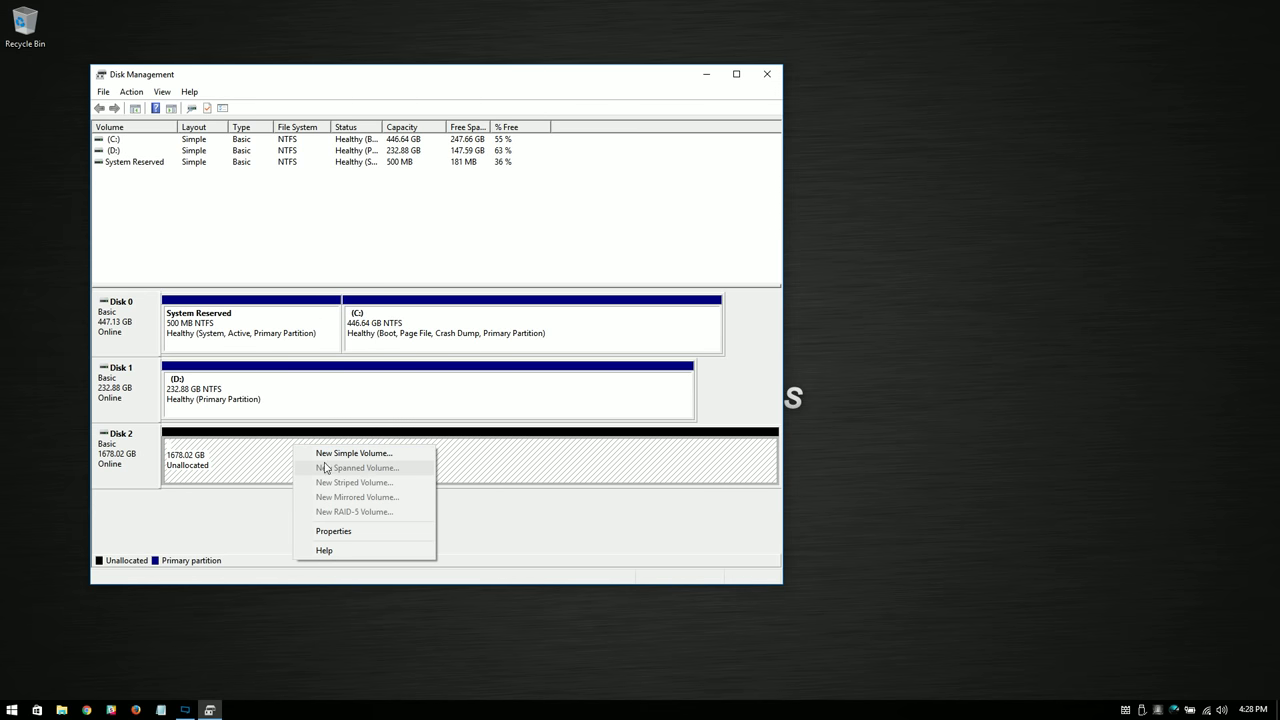
{"action": "left_click", "coordinate": [342, 456]}
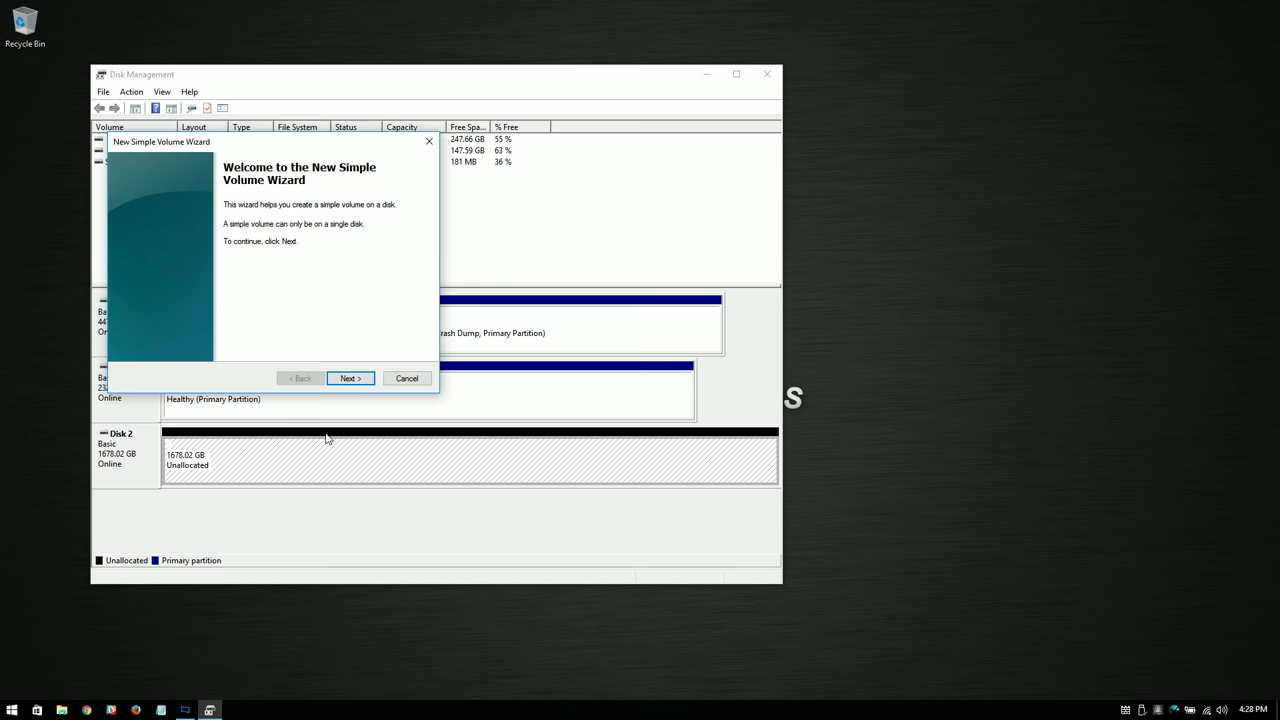
{"action": "left_click", "coordinate": [348, 380]}
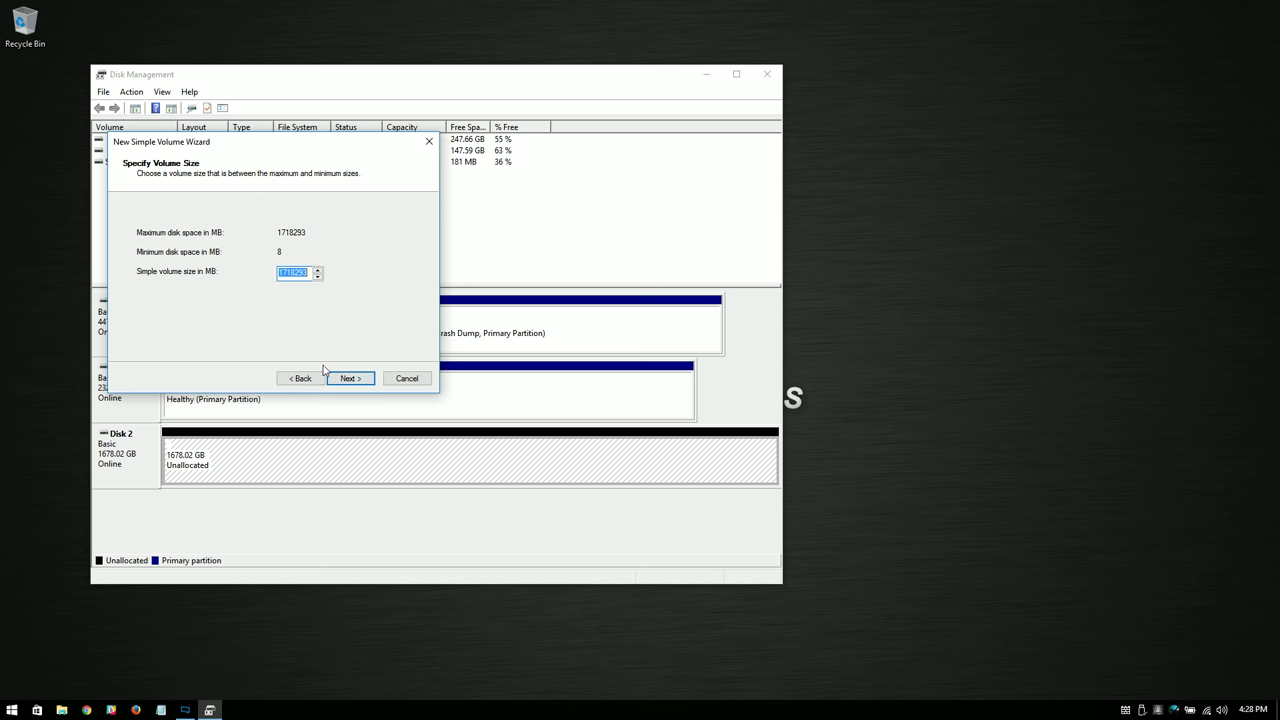
{"action": "left_click", "coordinate": [342, 380]}
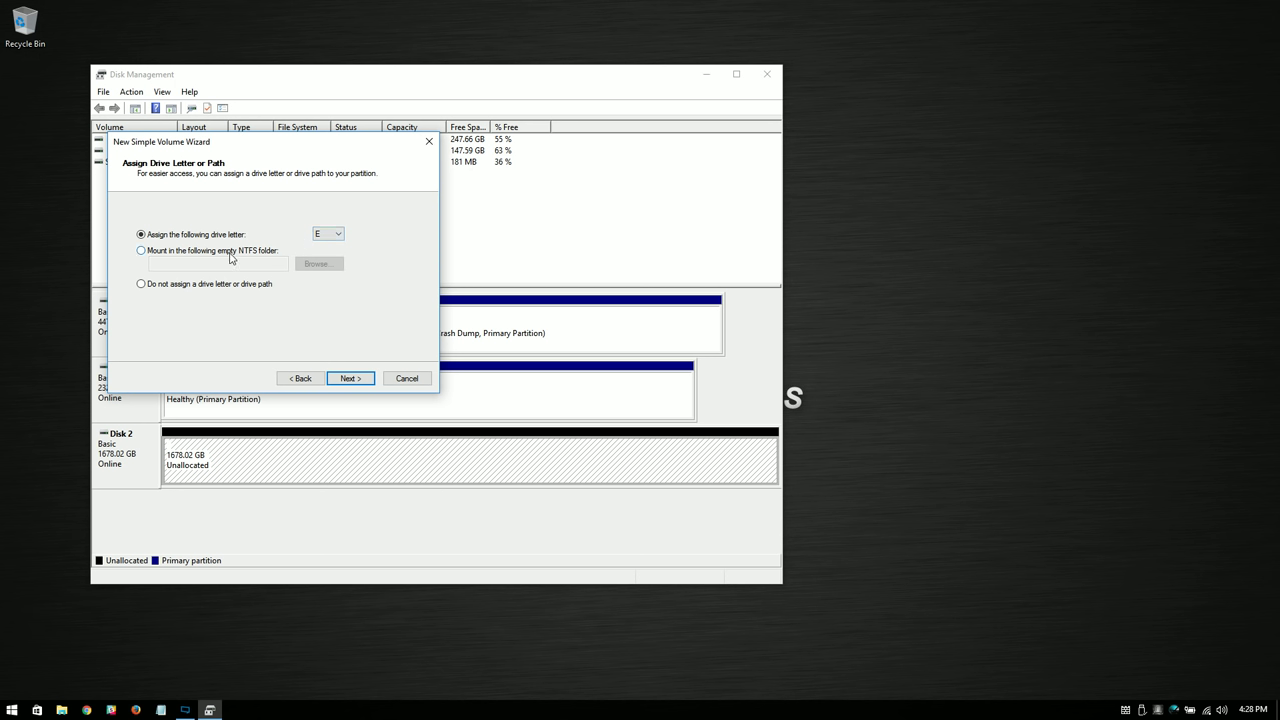
{"action": "left_click", "coordinate": [321, 238]}
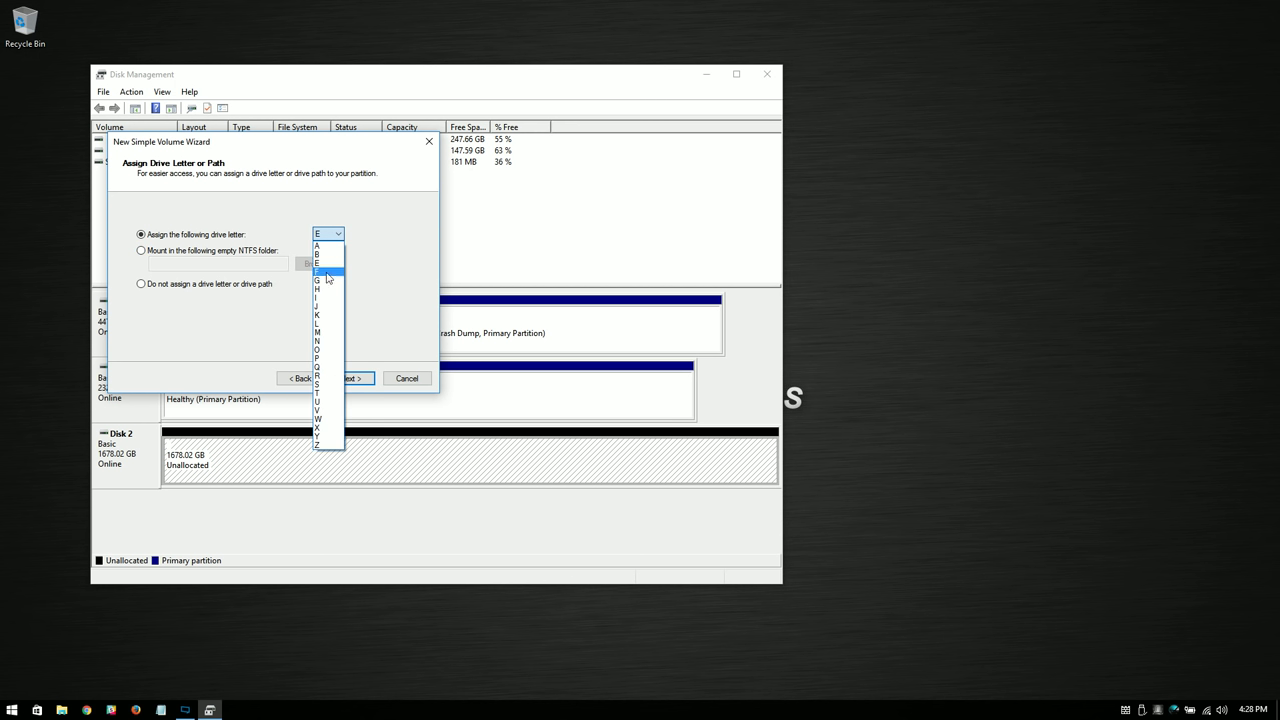
{"action": "left_click", "coordinate": [329, 263]}
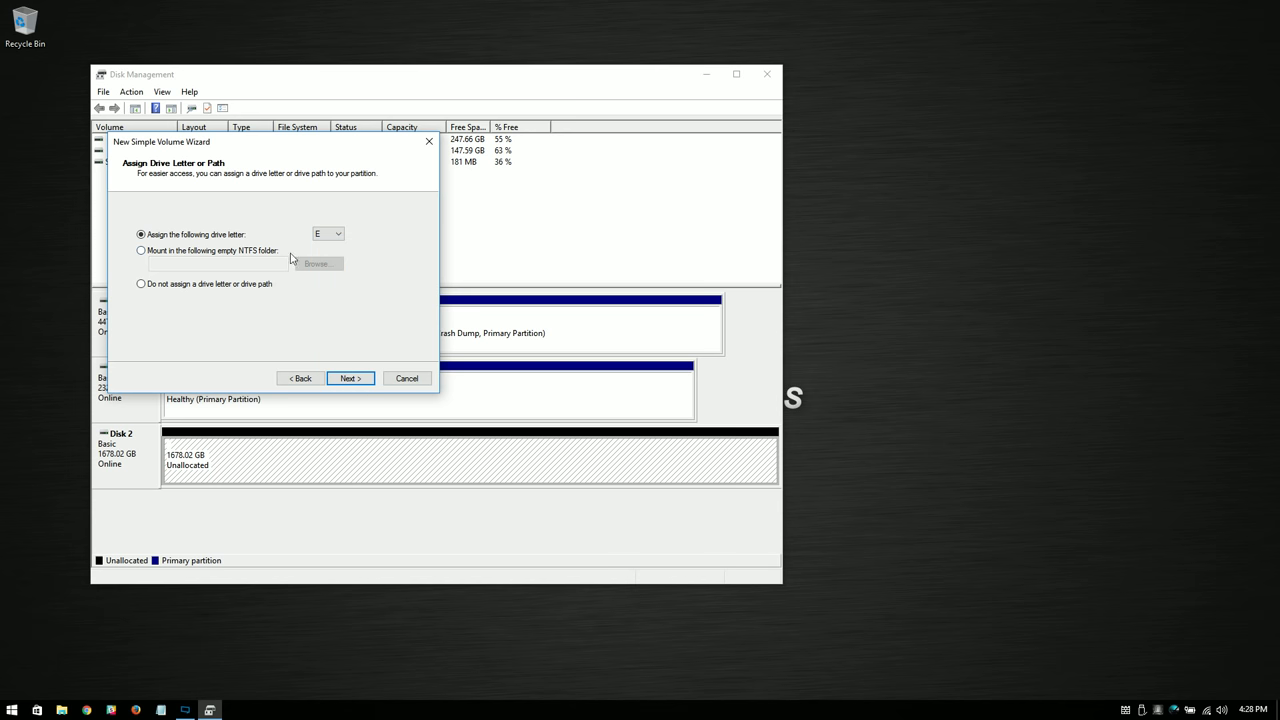
- Format the volume as NTFS with Default allocation unit size and a blank volume label
{"action": "left_click", "coordinate": [350, 379]}
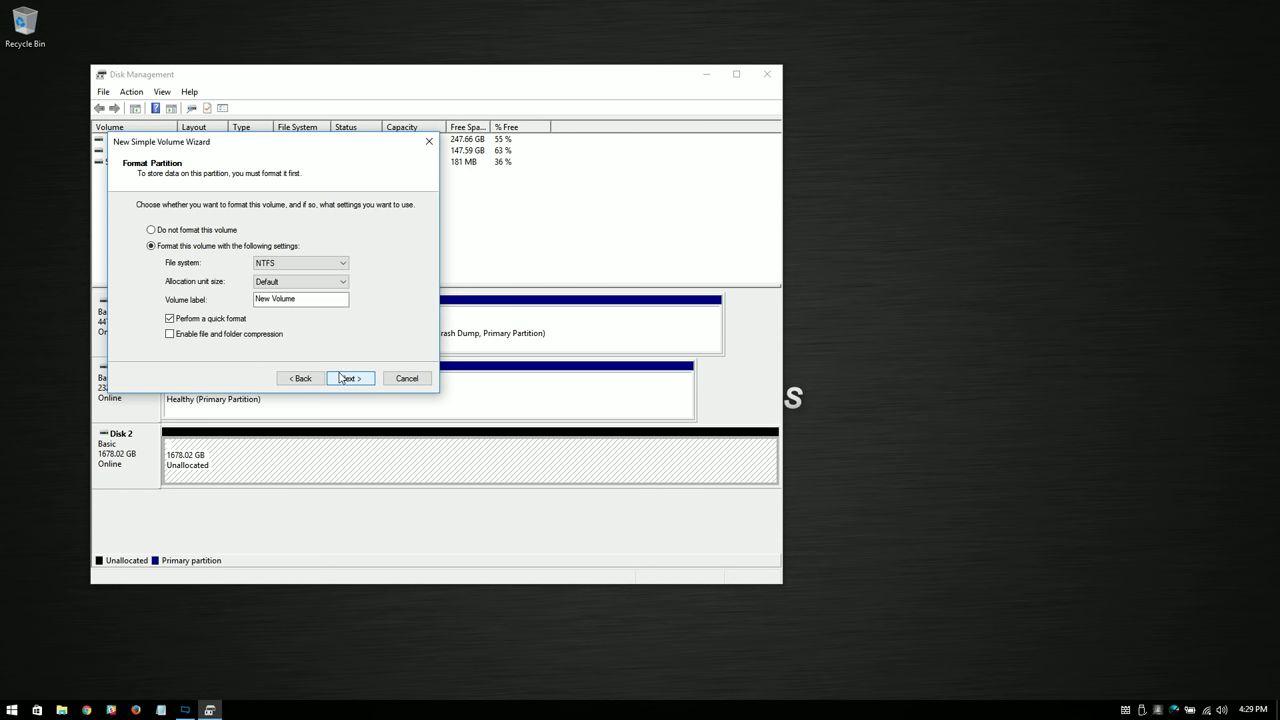
{"action": "left_click", "coordinate": [302, 265]}
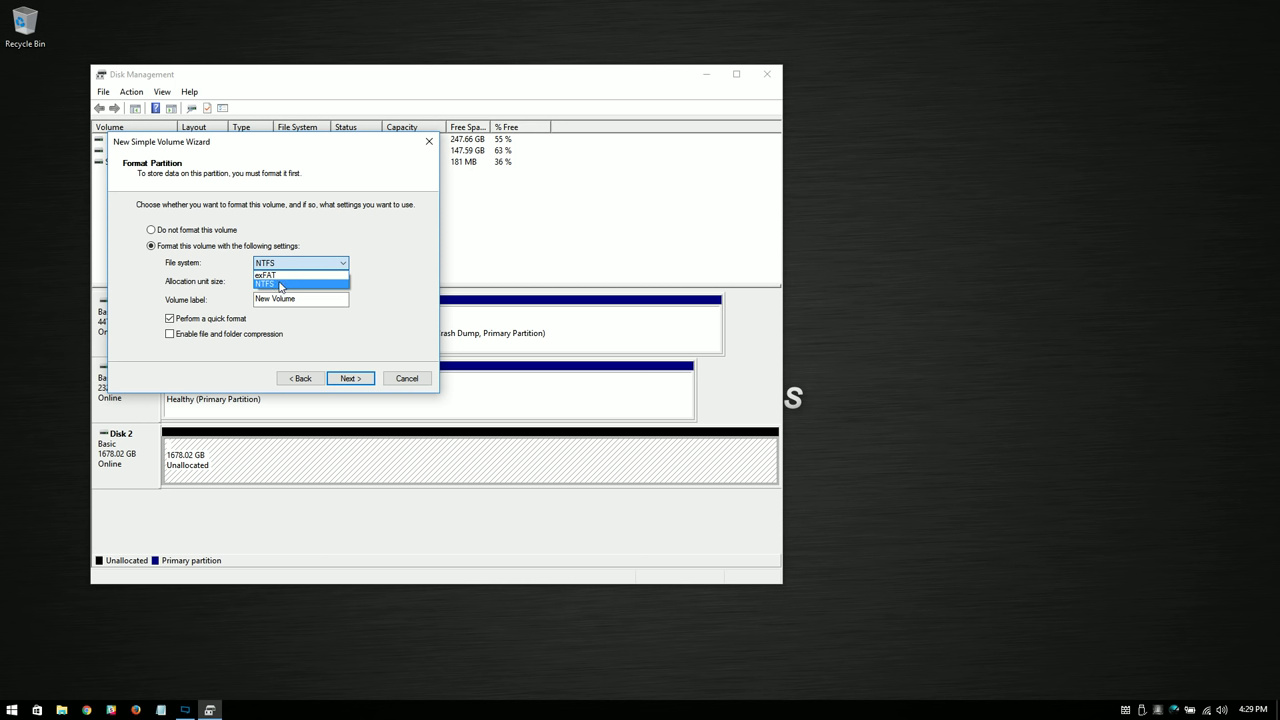
{"action": "left_click", "coordinate": [277, 286]}
{"action": "key", "text": "Tab"}
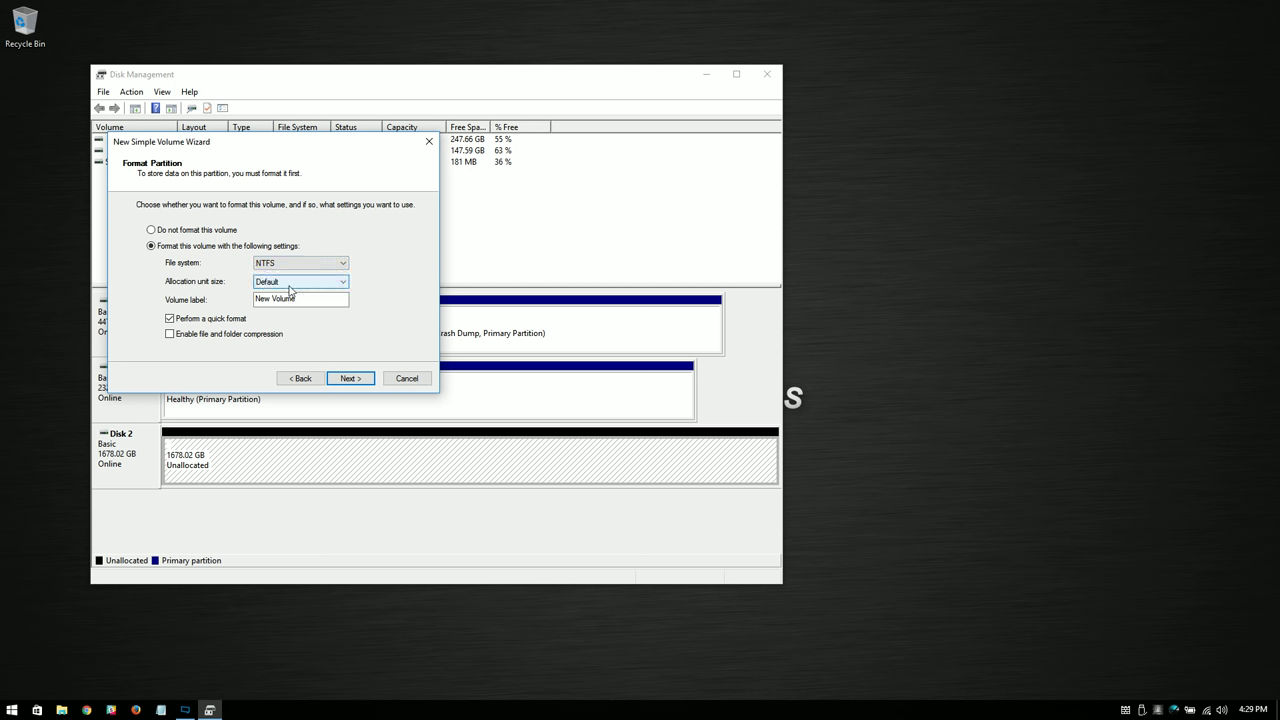
{"action": "left_click", "coordinate": [306, 298]}
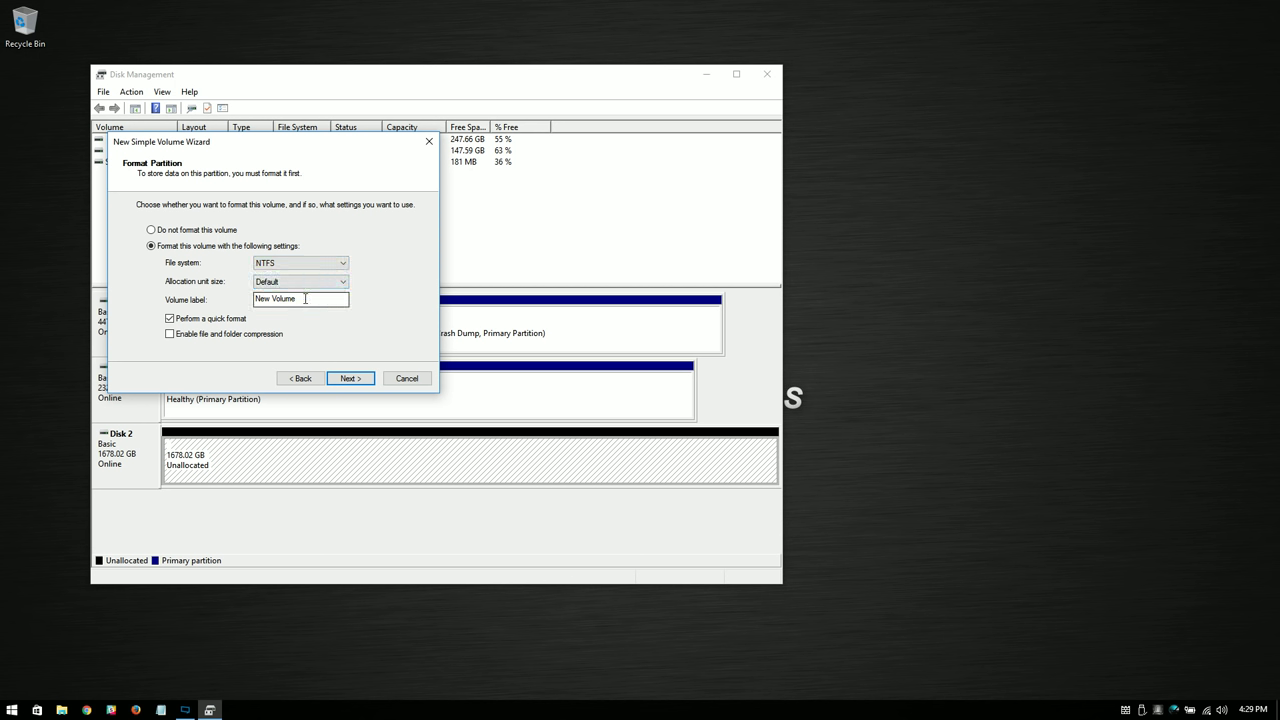
{"action": "key", "text": "shift+Tab"}
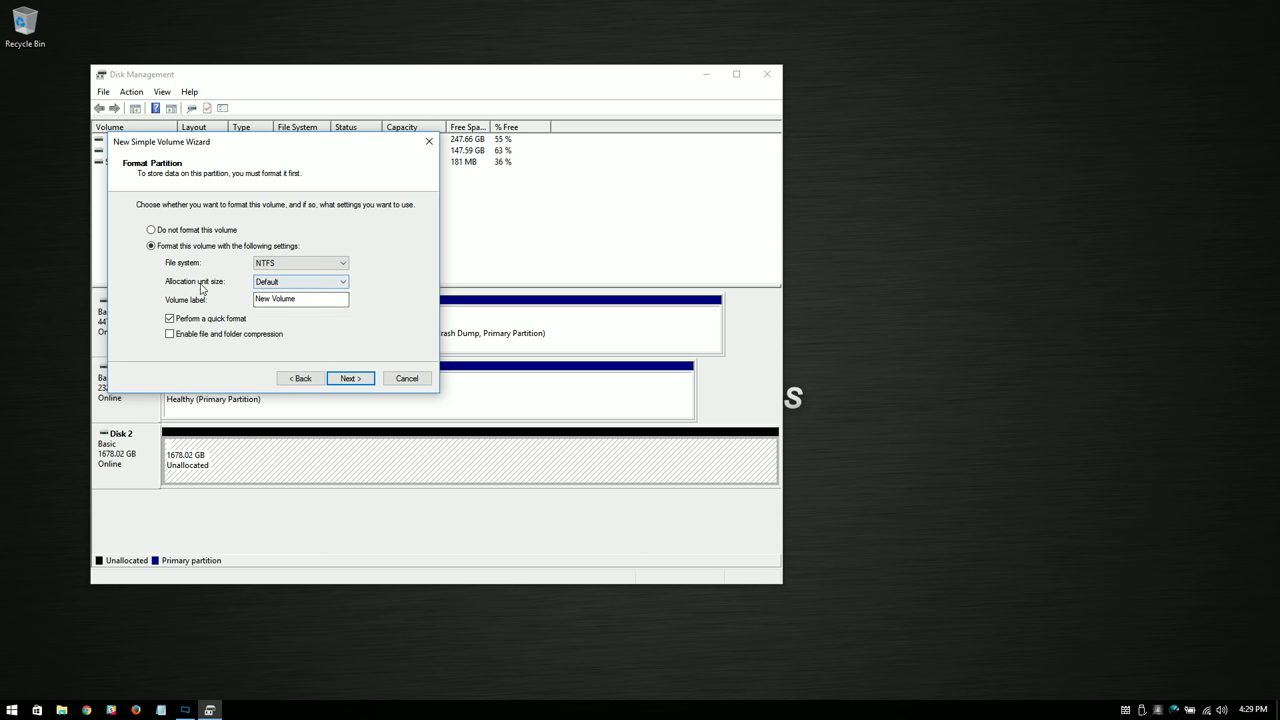
{"action": "left_click", "coordinate": [310, 298]}
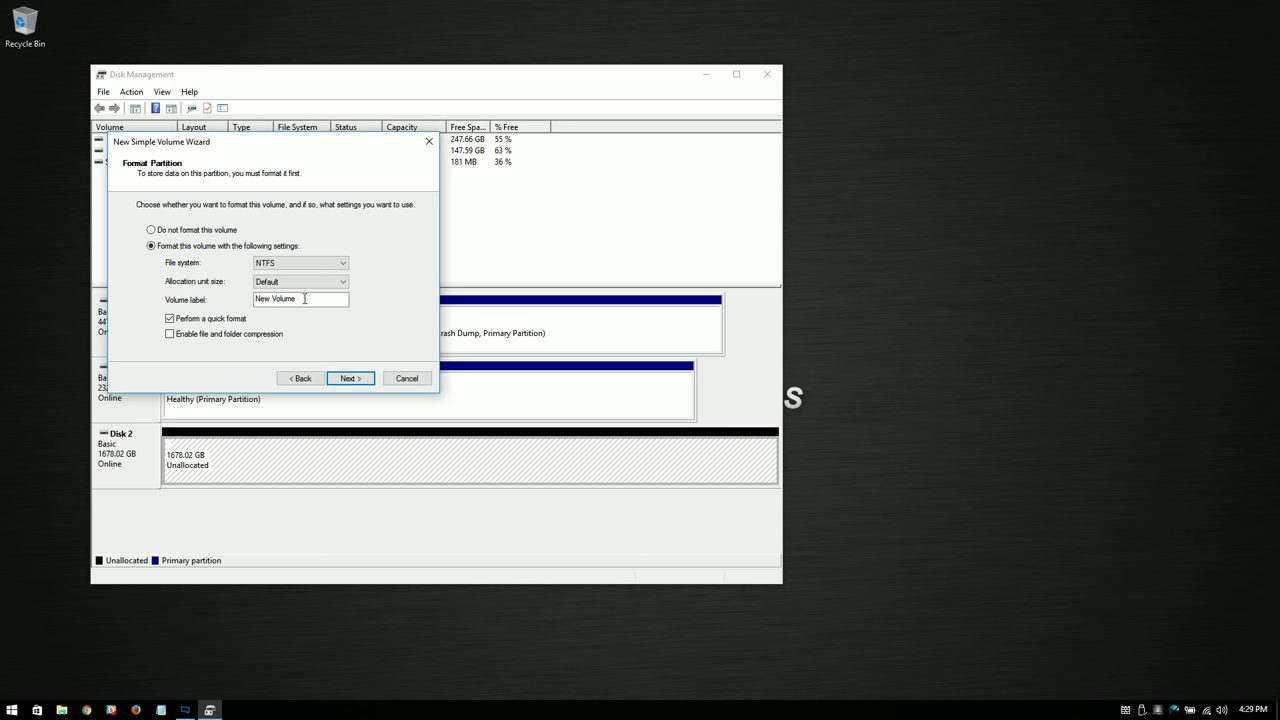
{"action": "left_click_drag", "start_coordinate": [313, 302], "coordinate": [254, 299]}
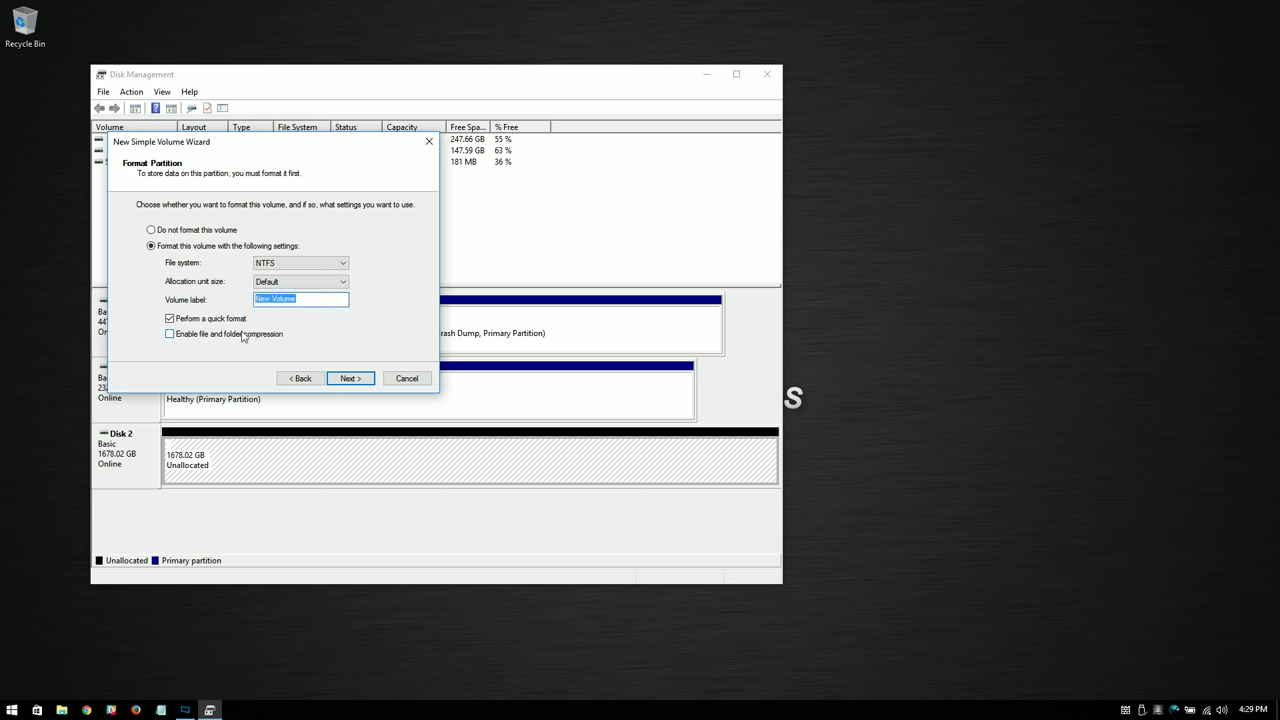
{"action": "key", "text": "BackSpace"}
- Create the 1678.02 GB NTFS volume E:, cancel Windows' format prompt and dismiss the location error
{"action": "left_click", "coordinate": [346, 381]}
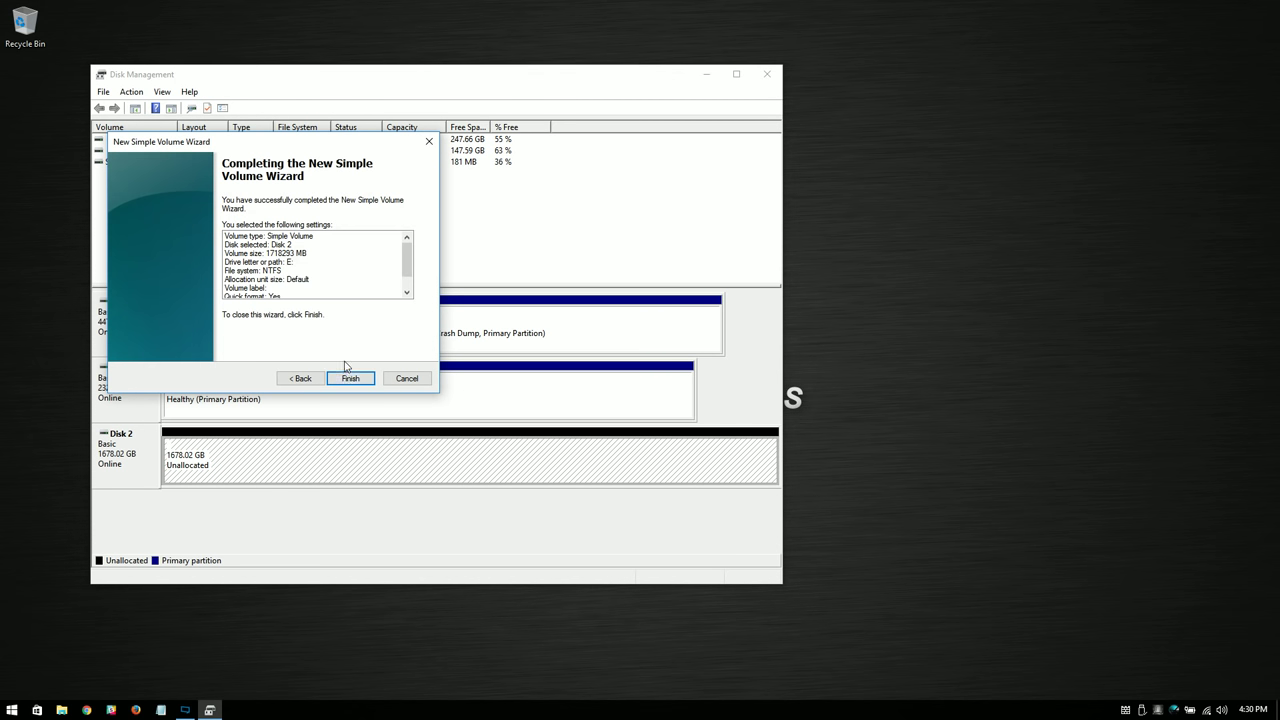
{"action": "scroll", "coordinate": [343, 289], "scroll_direction": "down", "scroll_amount": 1}
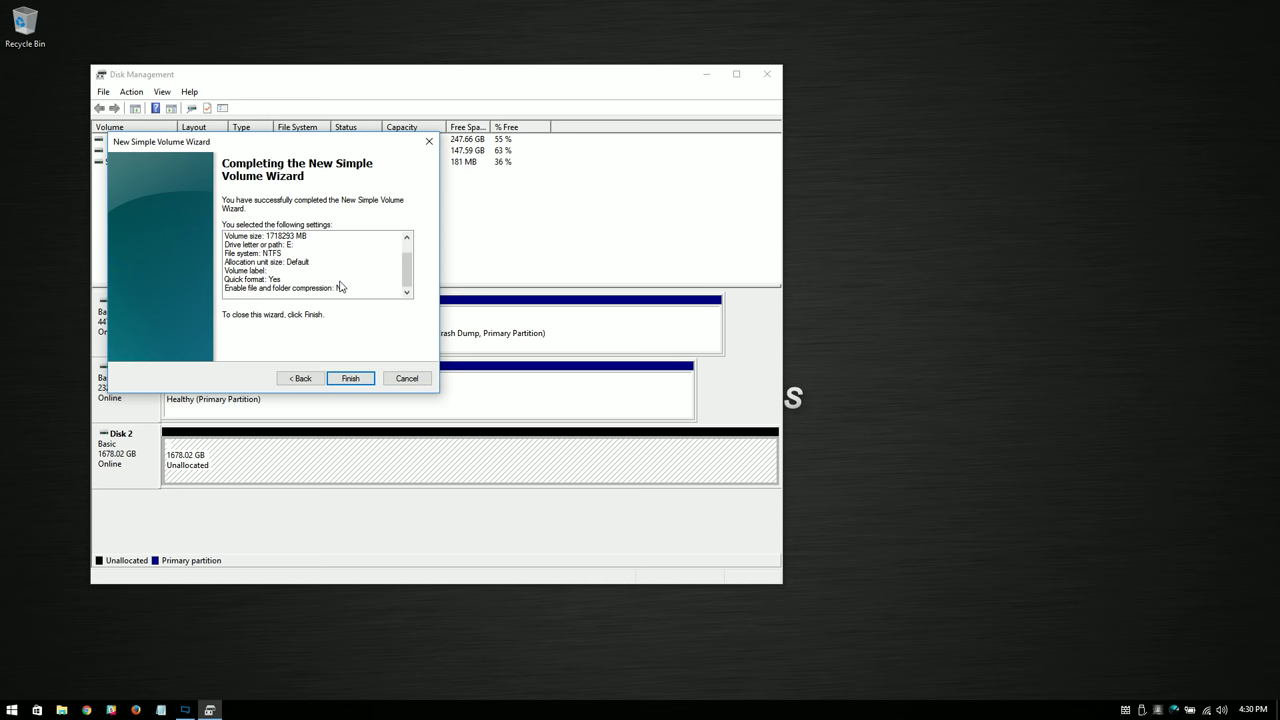
{"action": "left_click", "coordinate": [351, 379]}
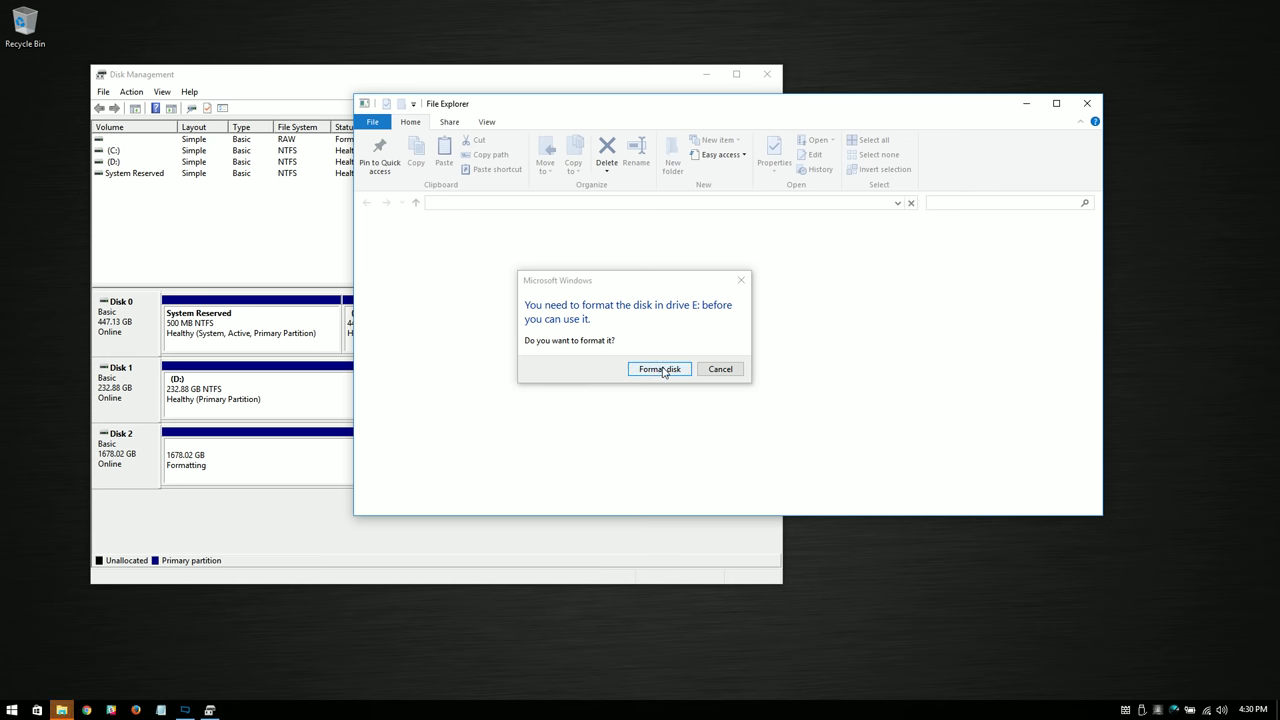
{"action": "left_click", "coordinate": [716, 370]}
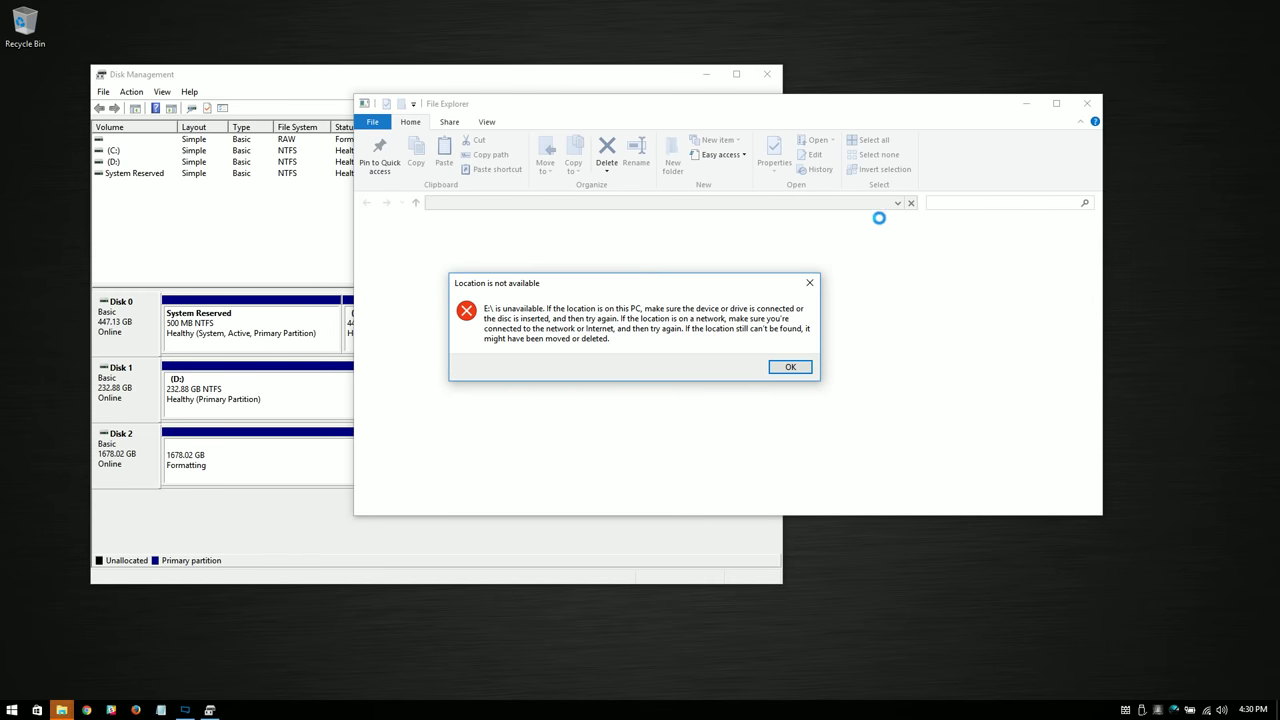
{"action": "left_click", "coordinate": [808, 369]}
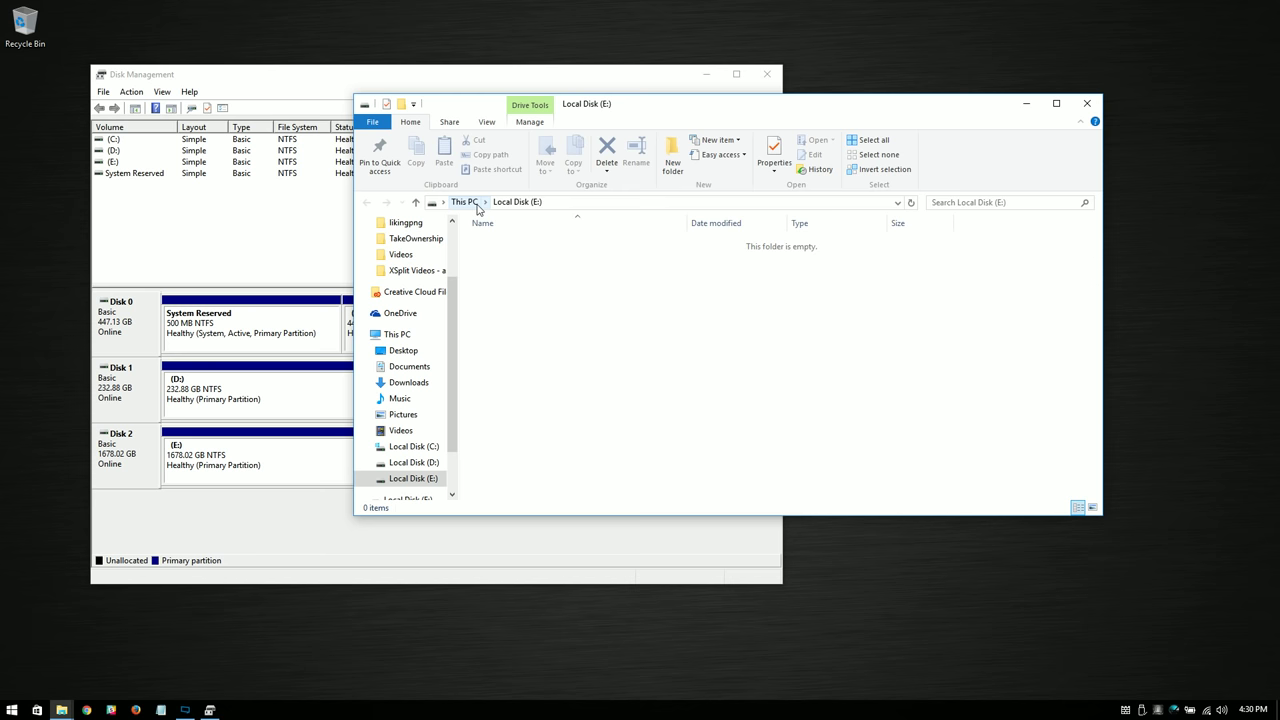
- Return to This PC to see Local Disk (E:) with 1.63 TB free of 1.63 TB
{"action": "left_click", "coordinate": [477, 207]}
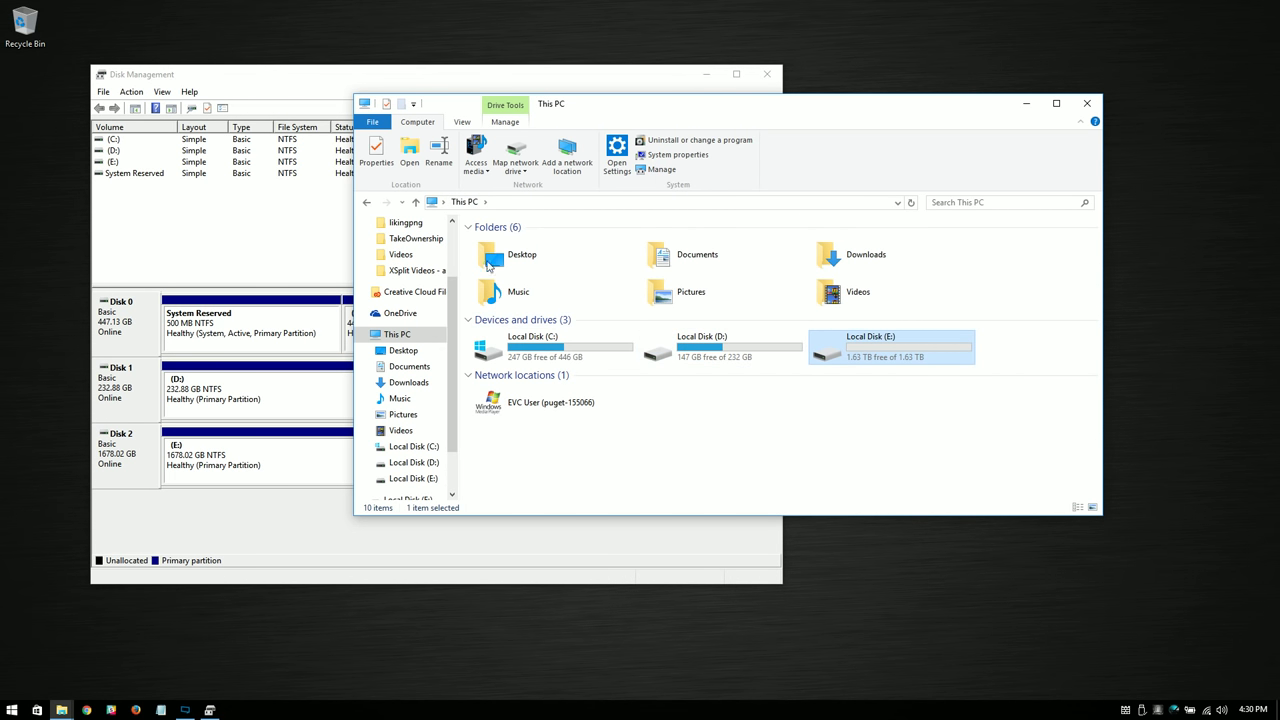